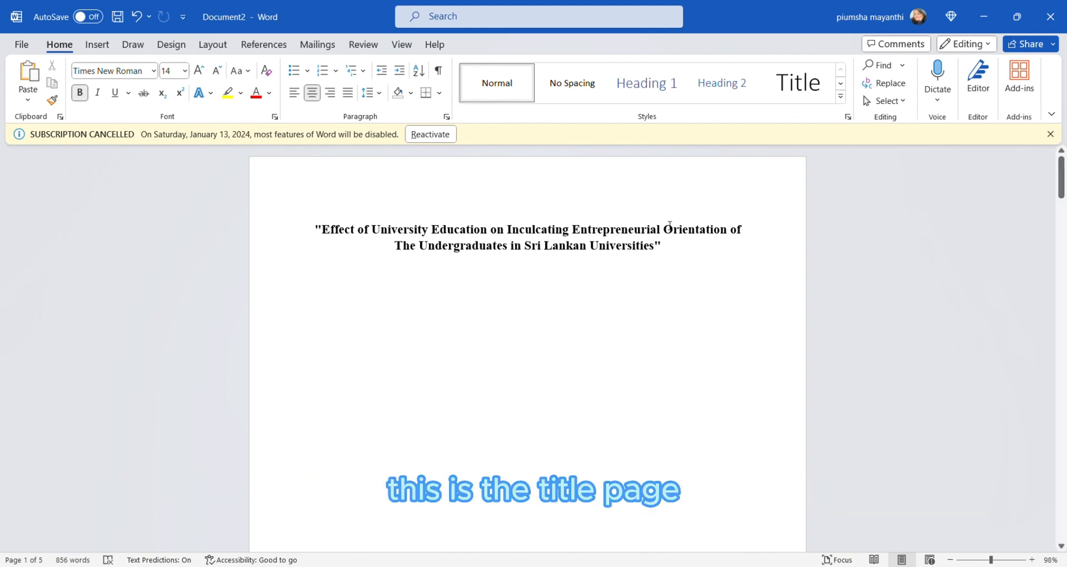
Step: Add page numbers in the "1 | Page" style to the footer of the whole document and close footer editing
{"action": "left_click_drag", "start_coordinate": [1061, 177], "coordinate": [1062, 325]}
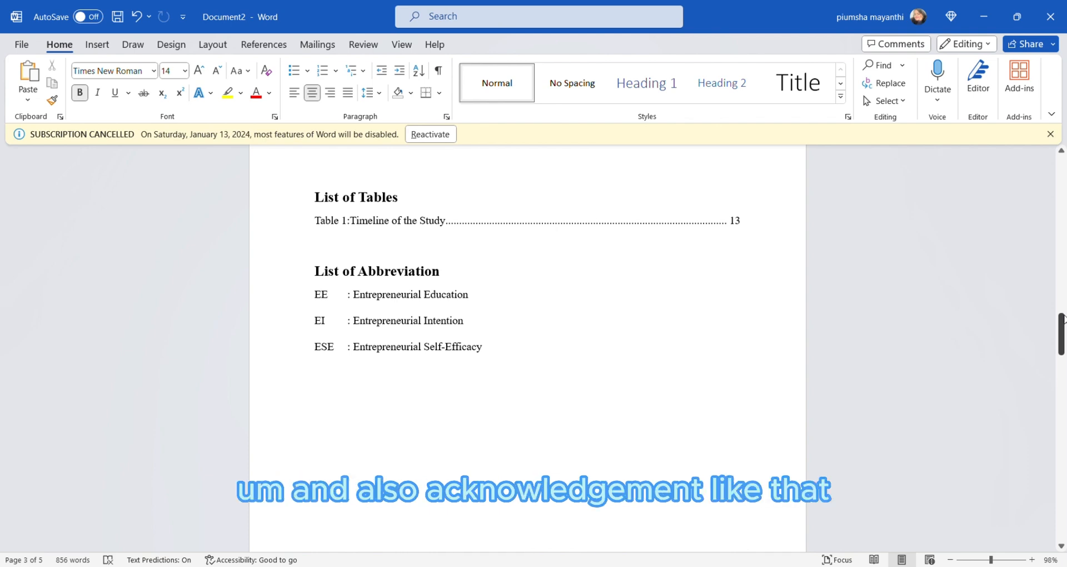
{"action": "left_click_drag", "start_coordinate": [1063, 318], "coordinate": [1062, 409]}
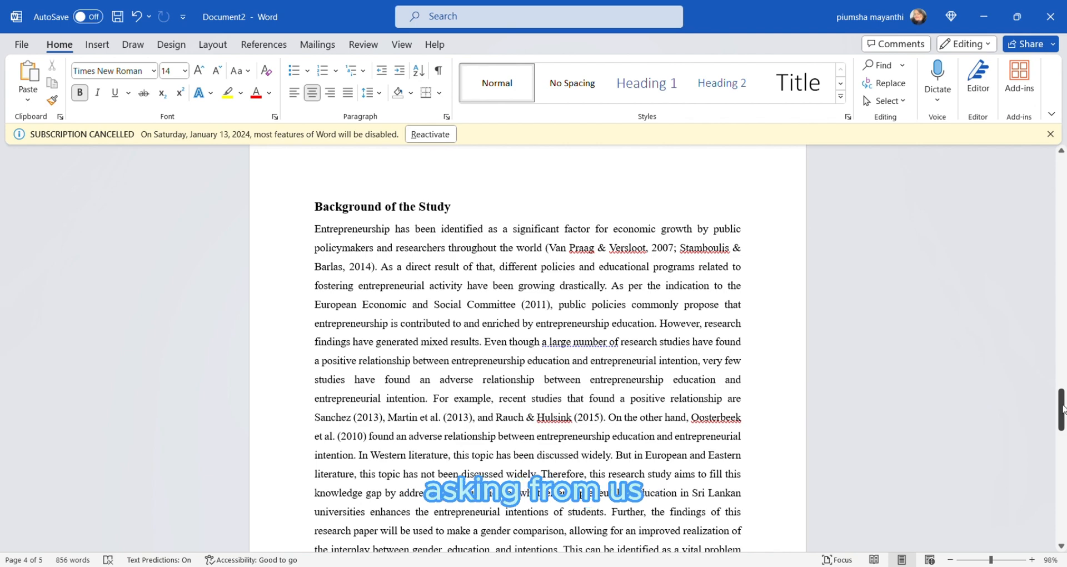
{"action": "left_click_drag", "start_coordinate": [1062, 406], "coordinate": [1062, 429]}
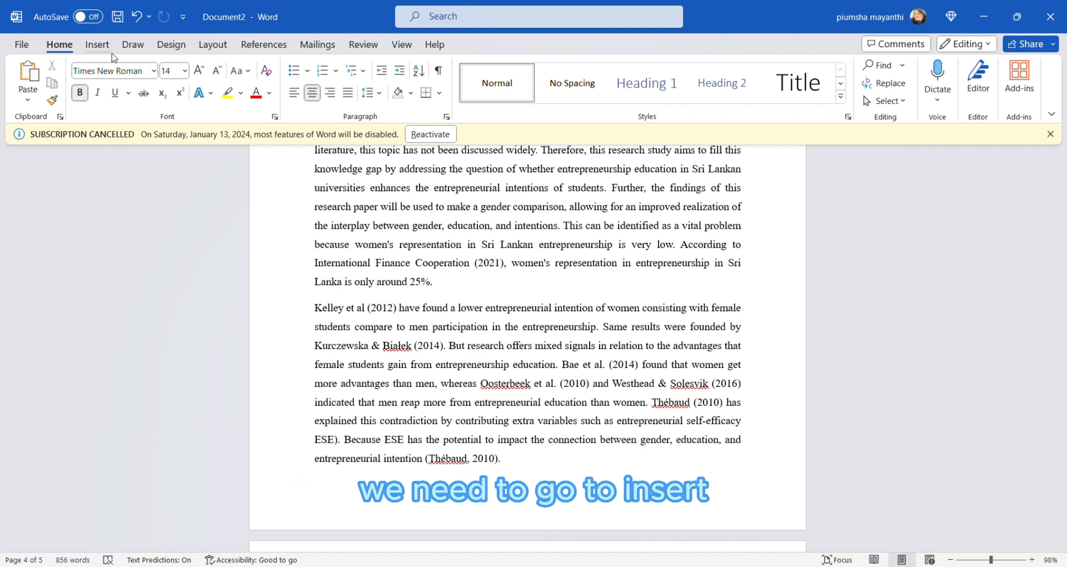
{"action": "left_click", "coordinate": [111, 51]}
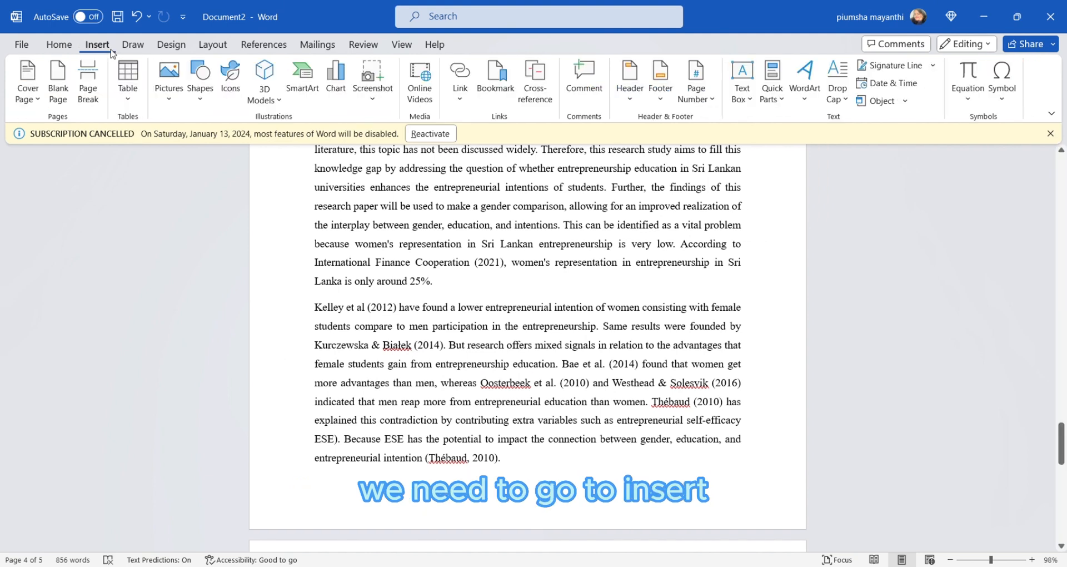
{"action": "left_click", "coordinate": [712, 101]}
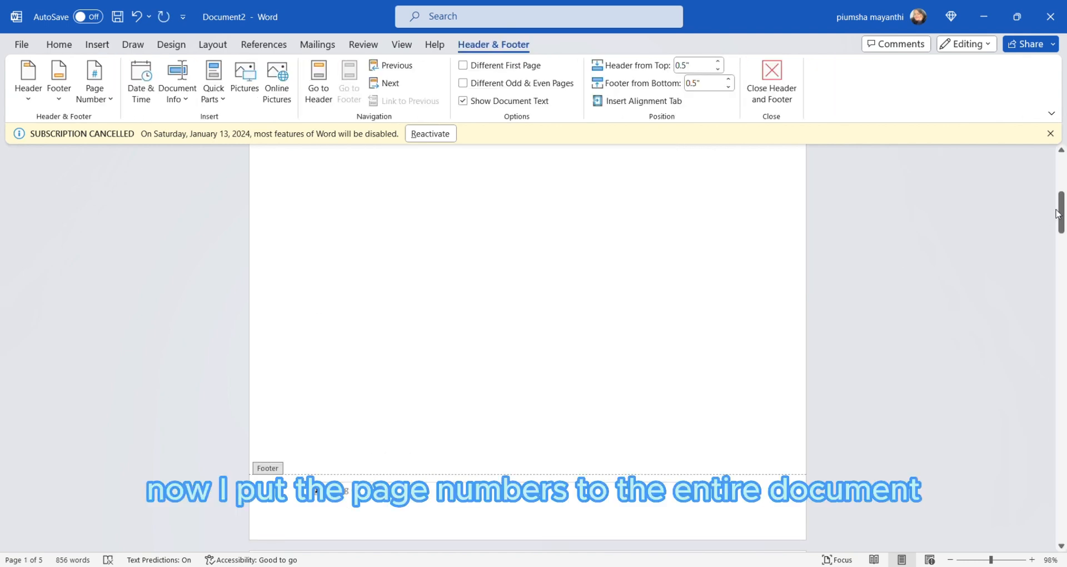
{"action": "left_click_drag", "start_coordinate": [1062, 212], "coordinate": [1062, 447]}
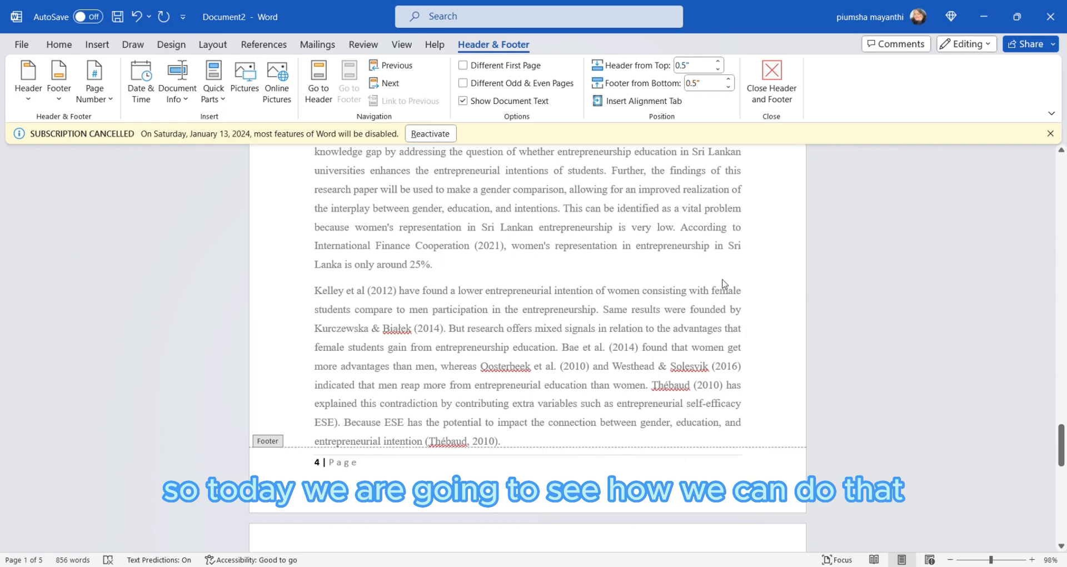
{"action": "left_click", "coordinate": [771, 80]}
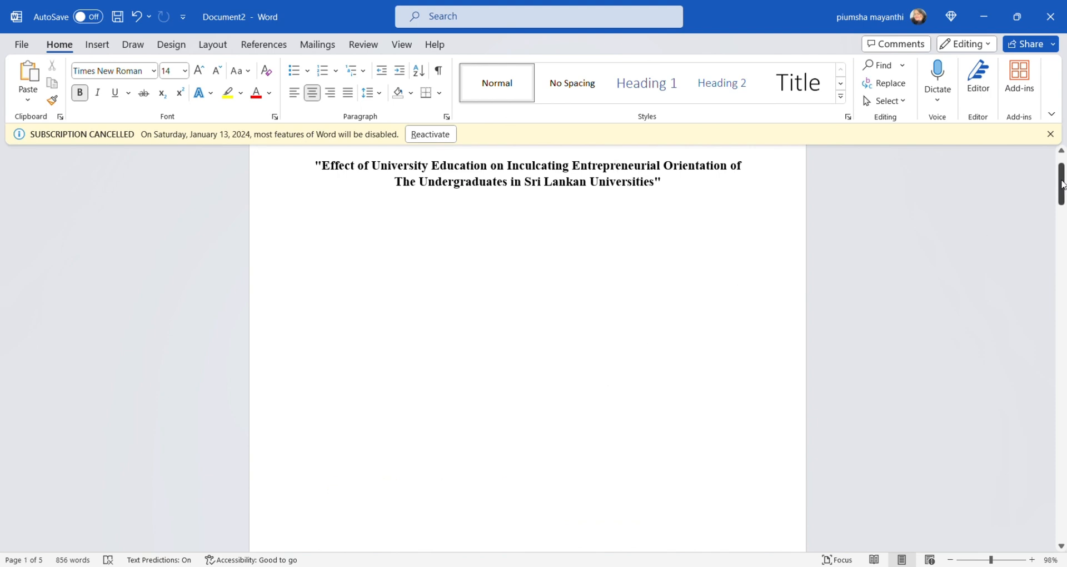
Step: Insert a Next Page section break below the List of Abbreviation on the third page
{"action": "left_click_drag", "start_coordinate": [1061, 191], "coordinate": [1040, 442]}
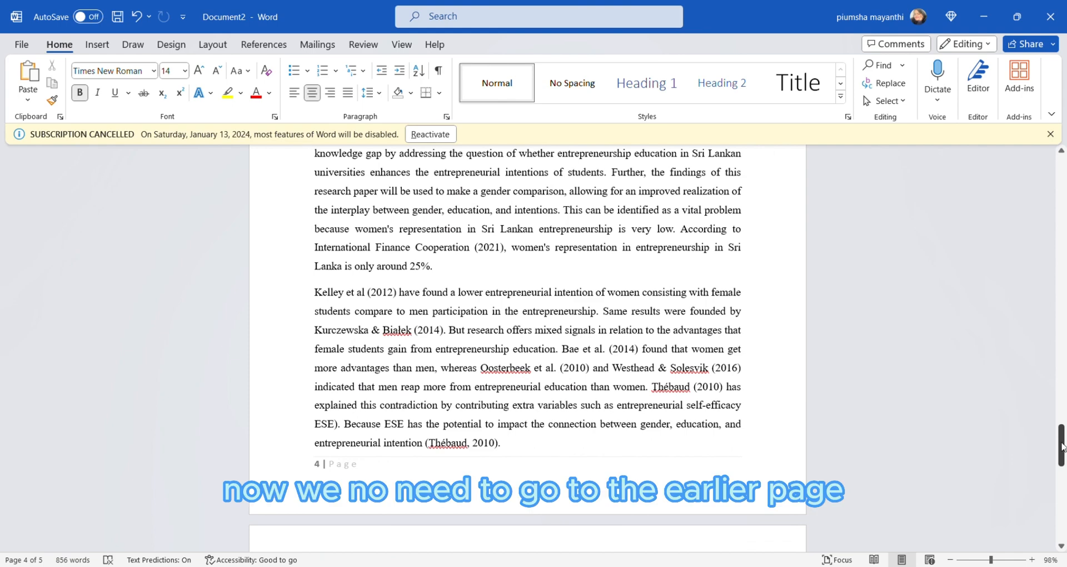
{"action": "left_click_drag", "start_coordinate": [1060, 441], "coordinate": [1062, 355]}
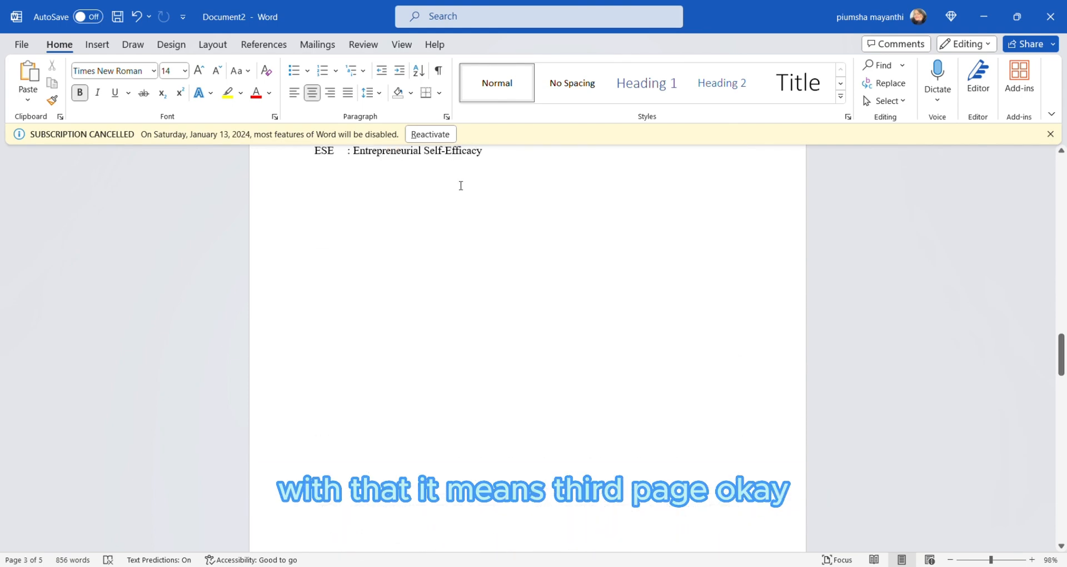
{"action": "left_click", "coordinate": [383, 184]}
{"action": "left_click", "coordinate": [213, 45]}
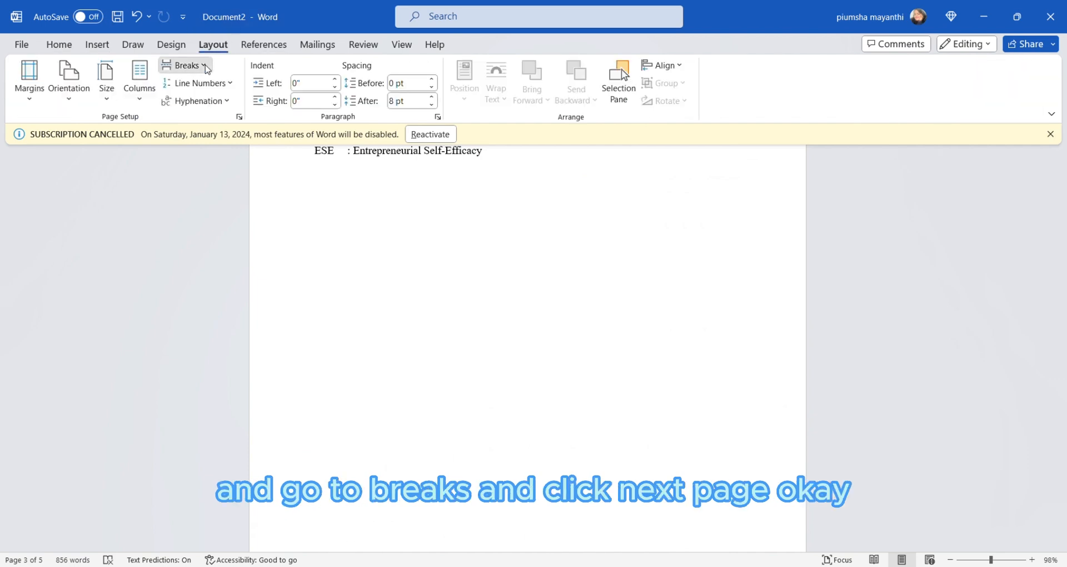
{"action": "left_click", "coordinate": [288, 286]}
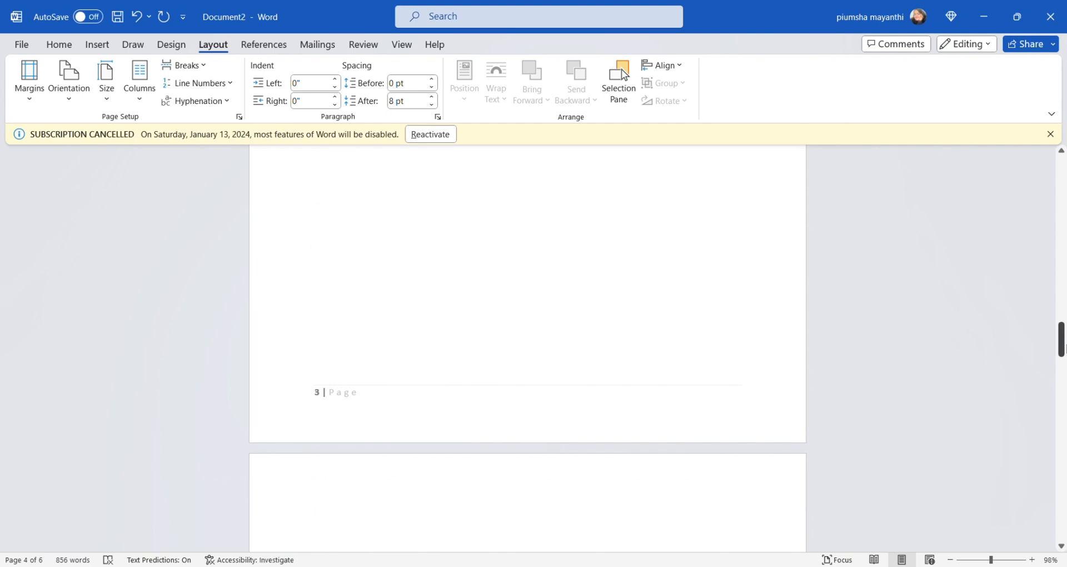
Step: Delete the empty lines above the "Background of the Study" heading on the fourth page
{"action": "left_click_drag", "start_coordinate": [1061, 338], "coordinate": [1062, 390]}
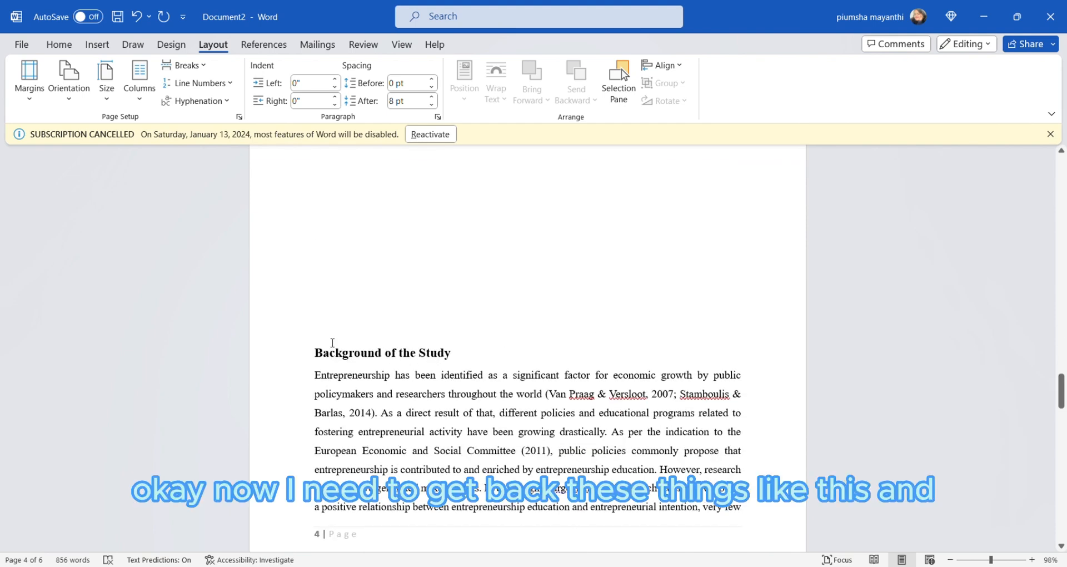
{"action": "left_click", "coordinate": [333, 343]}
{"action": "key", "text": "BackSpace"}
{"action": "key", "text": "BackSpace"}
{"action": "key", "text": "BackSpace"}
{"action": "key", "text": "BackSpace"}
{"action": "key", "text": "BackSpace"}
{"action": "key", "text": "BackSpace"}
{"action": "key", "text": "BackSpace"}
{"action": "key", "text": "BackSpace"}
{"action": "key", "text": "BackSpace"}
{"action": "key", "text": "BackSpace"}
{"action": "key", "text": "BackSpace"}
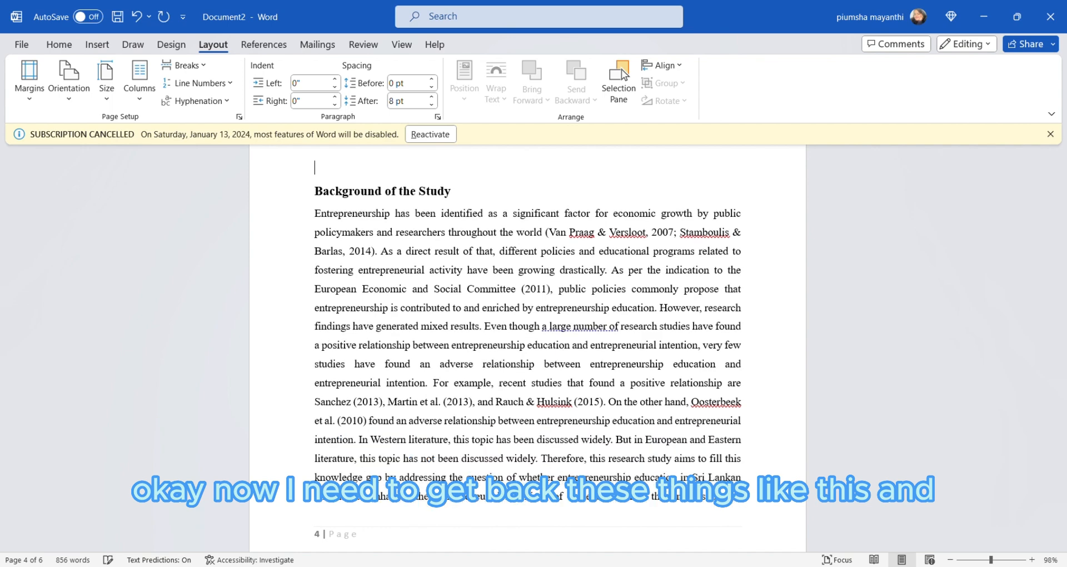
{"action": "key", "text": "Return"}
{"action": "key", "text": "Return"}
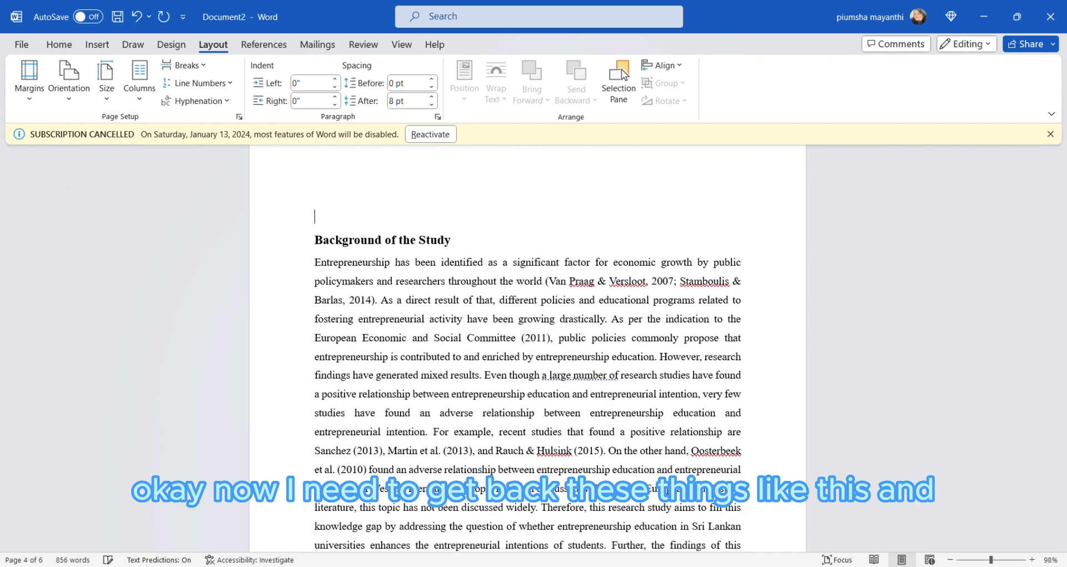
{"action": "key", "text": "BackSpace"}
{"action": "key", "text": "BackSpace"}
Step: Remove the remaining blank lines between the ESE abbreviation entry and the "Background of the Study" heading
{"action": "scroll", "coordinate": [357, 409], "scroll_direction": "up", "scroll_amount": 3}
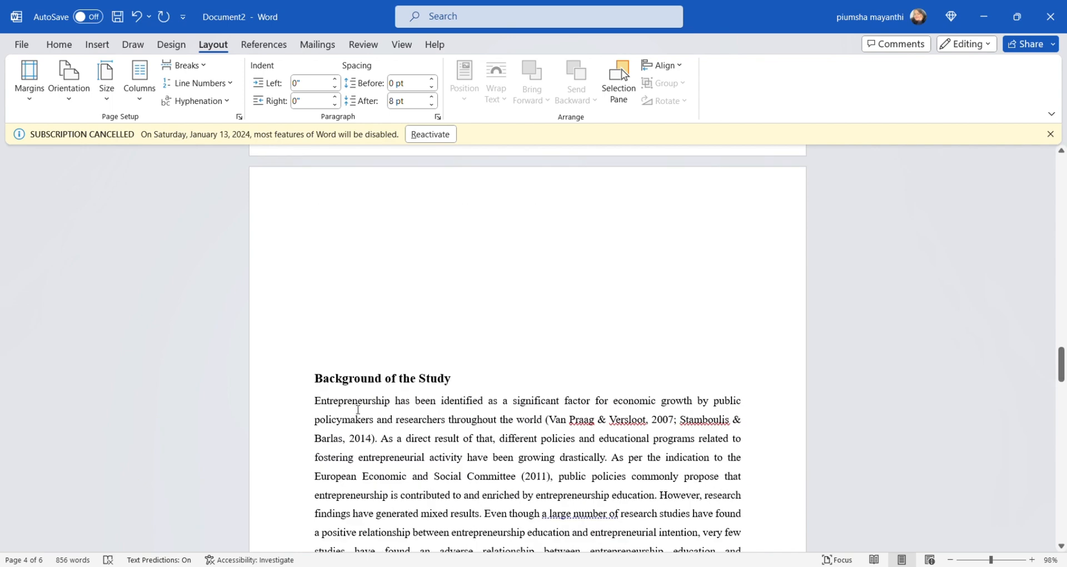
{"action": "key", "text": "BackSpace"}
{"action": "key", "text": "BackSpace"}
{"action": "key", "text": "BackSpace"}
{"action": "key", "text": "BackSpace"}
{"action": "key", "text": "BackSpace"}
{"action": "key", "text": "BackSpace"}
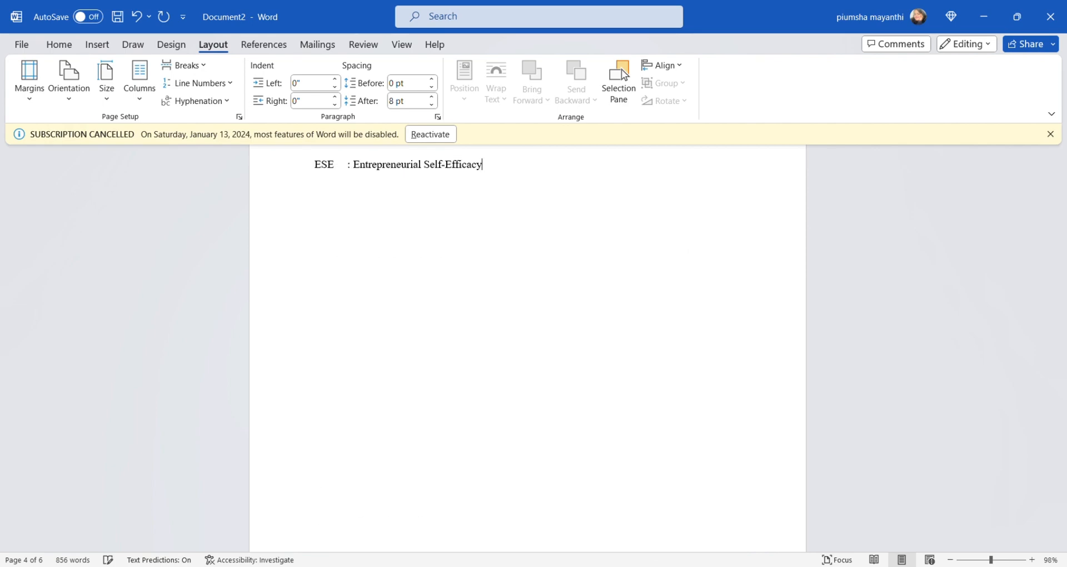
Step: Open the Section 2 footer on page 4 and turn off its Link to Previous setting
{"action": "scroll", "coordinate": [419, 469], "scroll_direction": "down", "scroll_amount": 10}
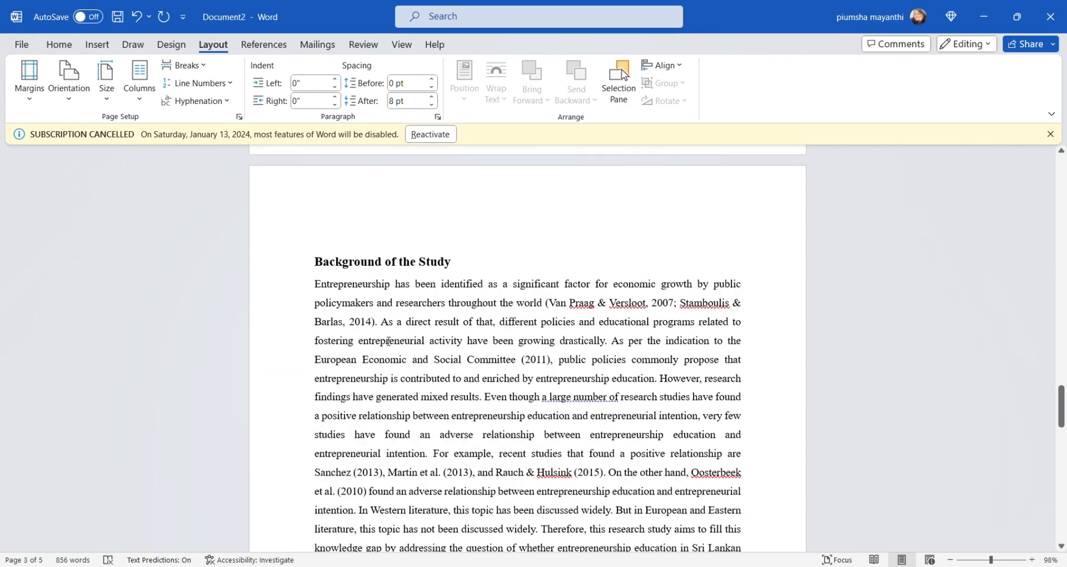
{"action": "scroll", "coordinate": [366, 265], "scroll_direction": "down", "scroll_amount": 10}
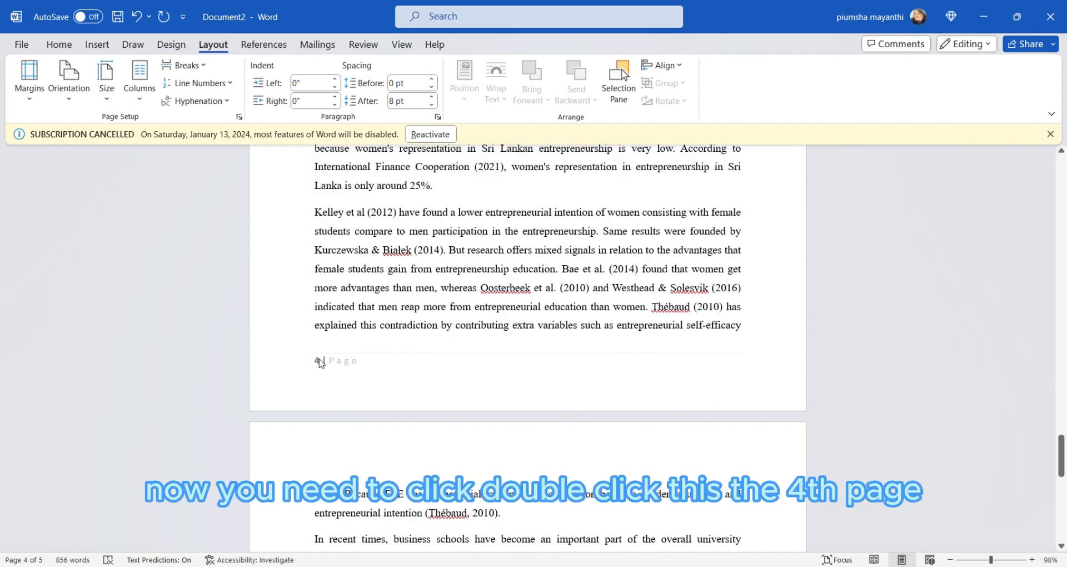
{"action": "double_click", "coordinate": [322, 361]}
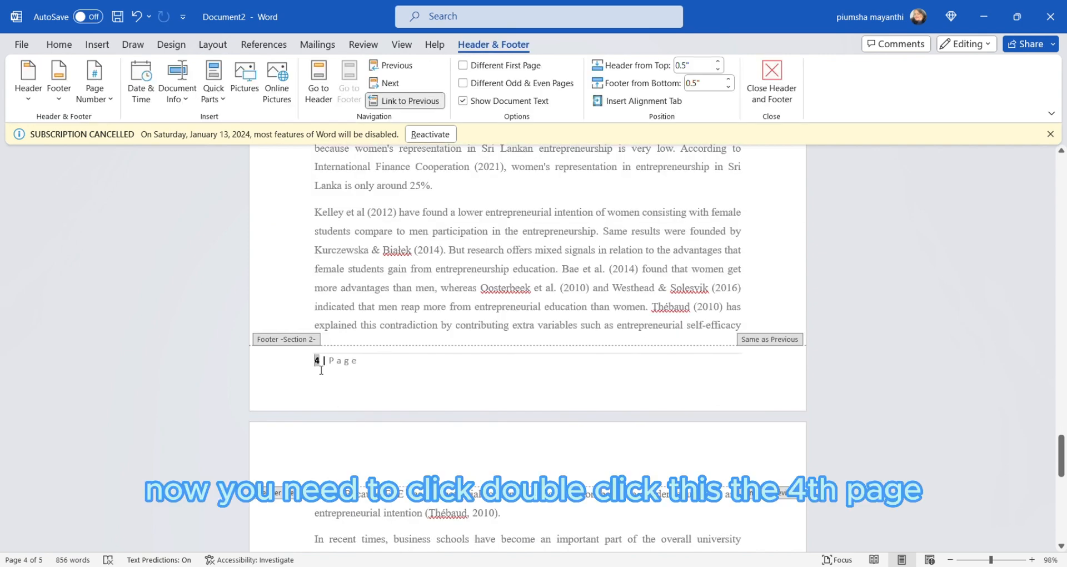
{"action": "left_click", "coordinate": [411, 102]}
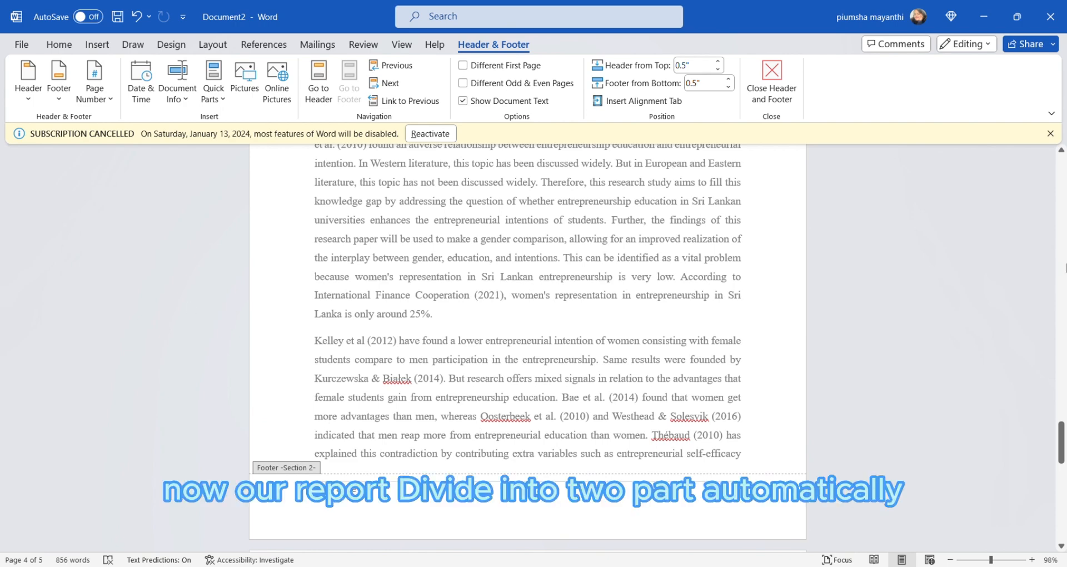
Step: Format the Section 2 page numbers in the footer so that numbering starts at 1
{"action": "left_click_drag", "start_coordinate": [1061, 442], "coordinate": [1054, 467]}
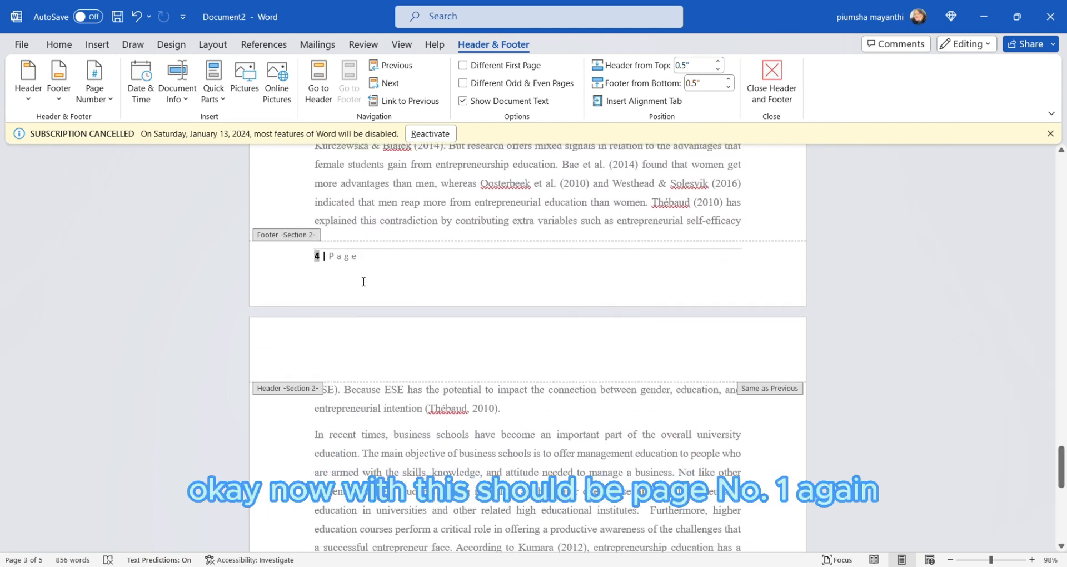
{"action": "left_click", "coordinate": [326, 264]}
{"action": "left_click", "coordinate": [107, 105]}
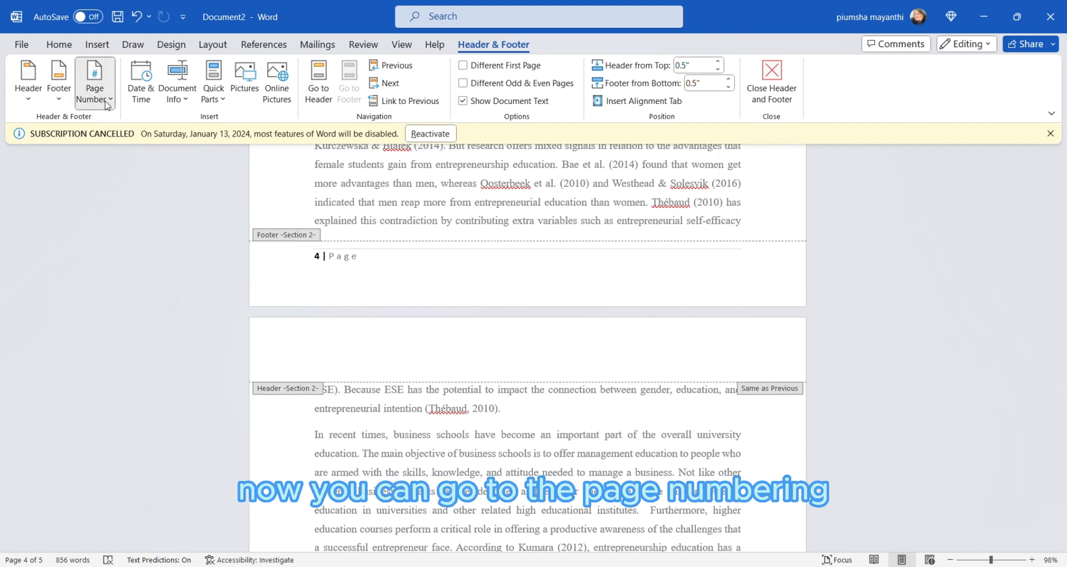
{"action": "left_click", "coordinate": [176, 205]}
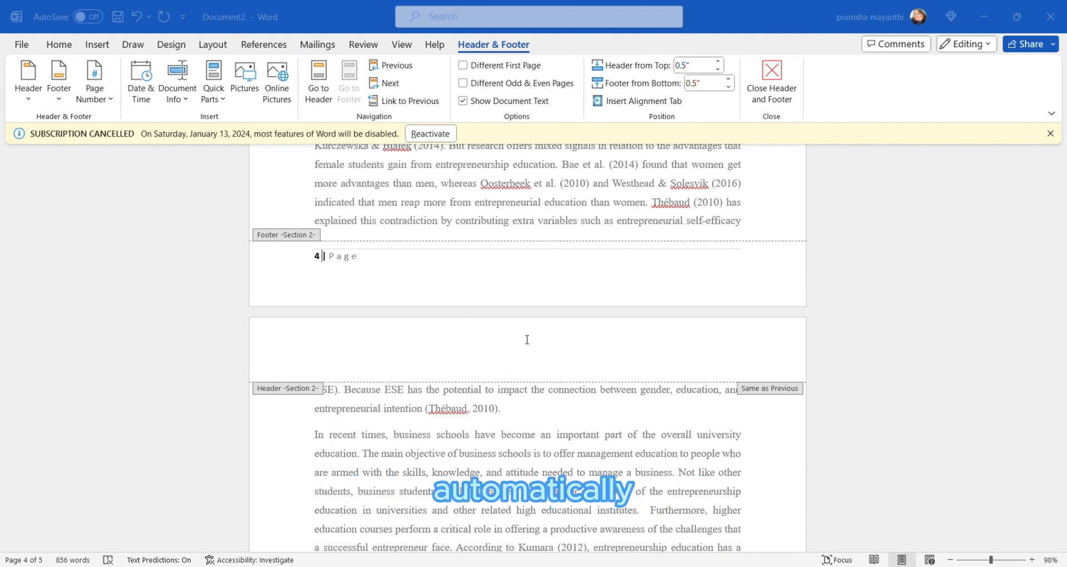
{"action": "left_click", "coordinate": [527, 366]}
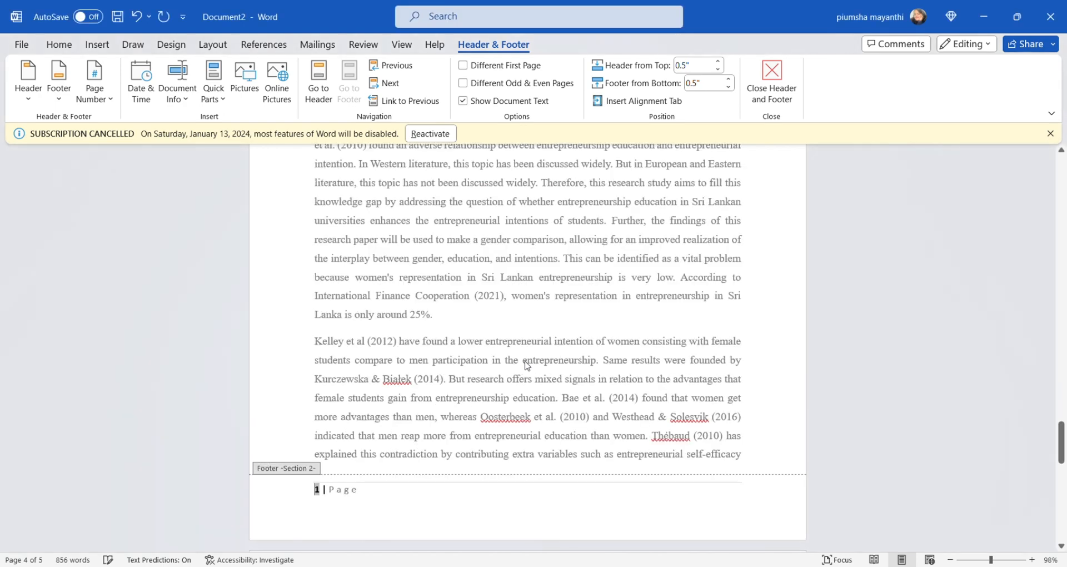
Step: Remove the page numbers from the Section 1 footer and close header and footer editing
{"action": "left_click_drag", "start_coordinate": [1060, 442], "coordinate": [1059, 233]}
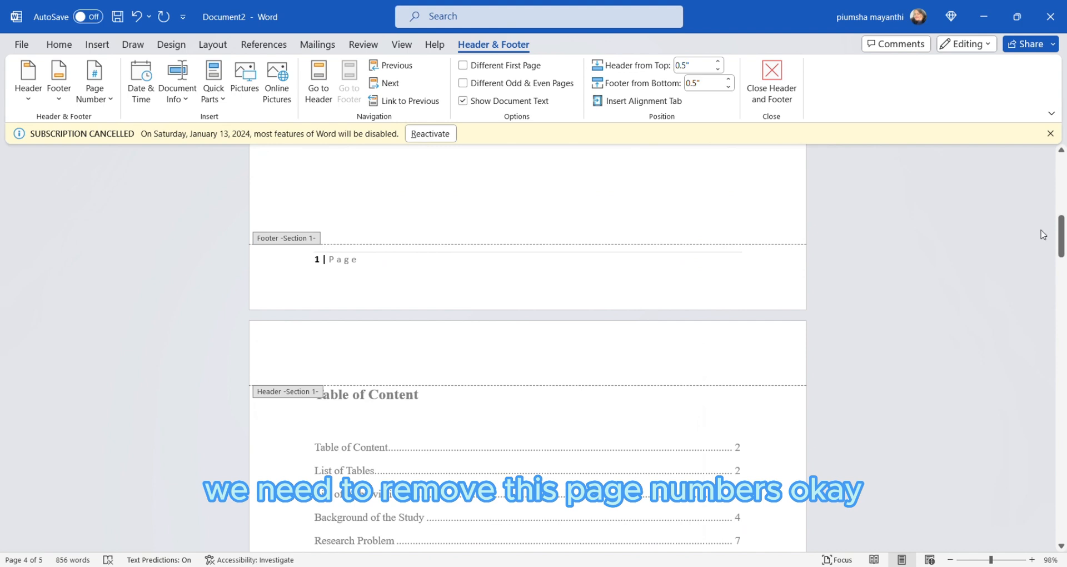
{"action": "double_click", "coordinate": [318, 259]}
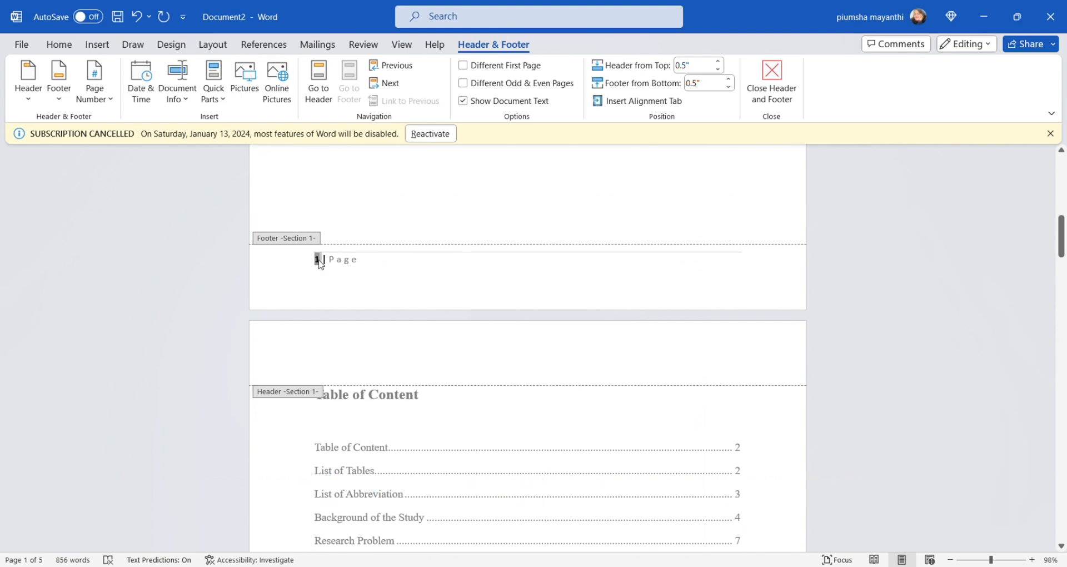
{"action": "left_click", "coordinate": [319, 259]}
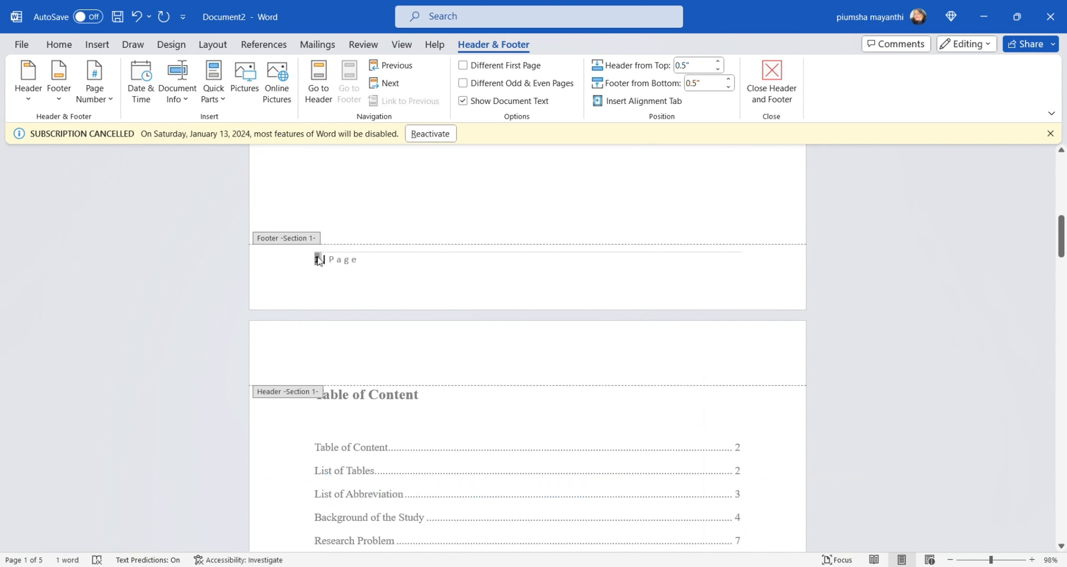
{"action": "left_click", "coordinate": [110, 106]}
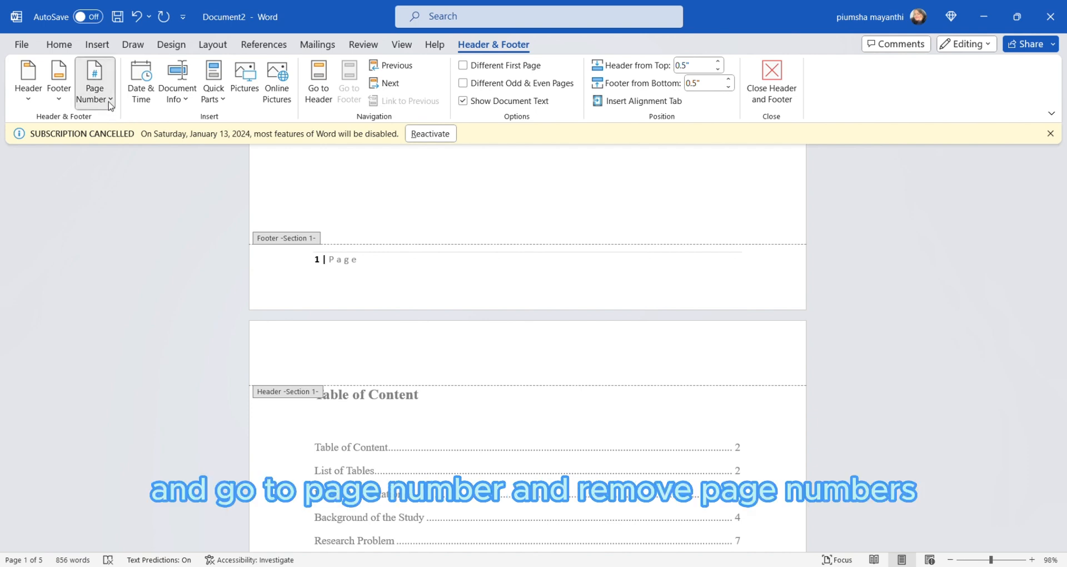
{"action": "left_click", "coordinate": [138, 228]}
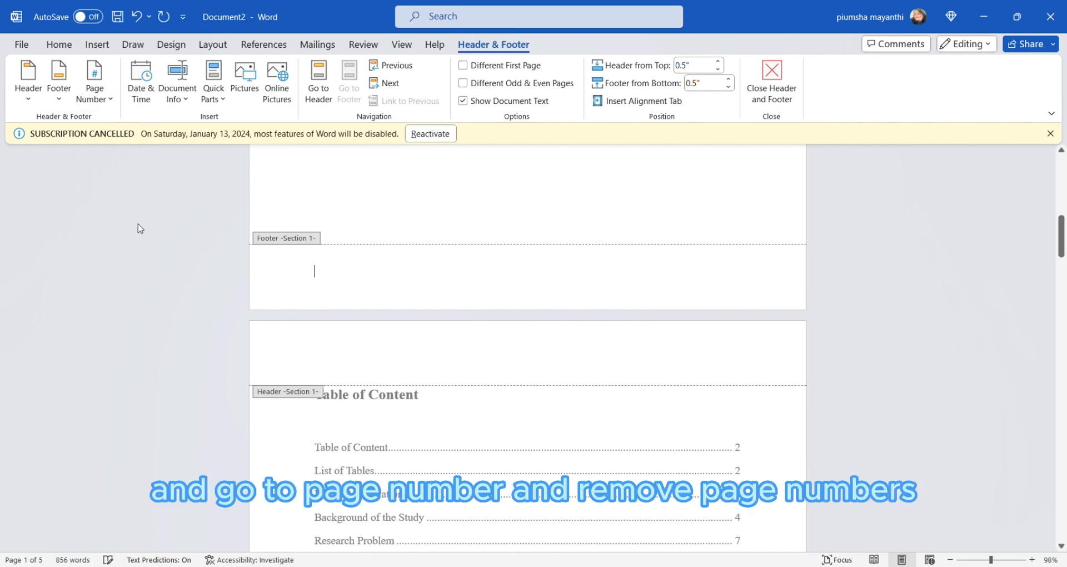
{"action": "left_click", "coordinate": [771, 83]}
{"action": "left_click_drag", "start_coordinate": [1063, 432], "coordinate": [1042, 421]}
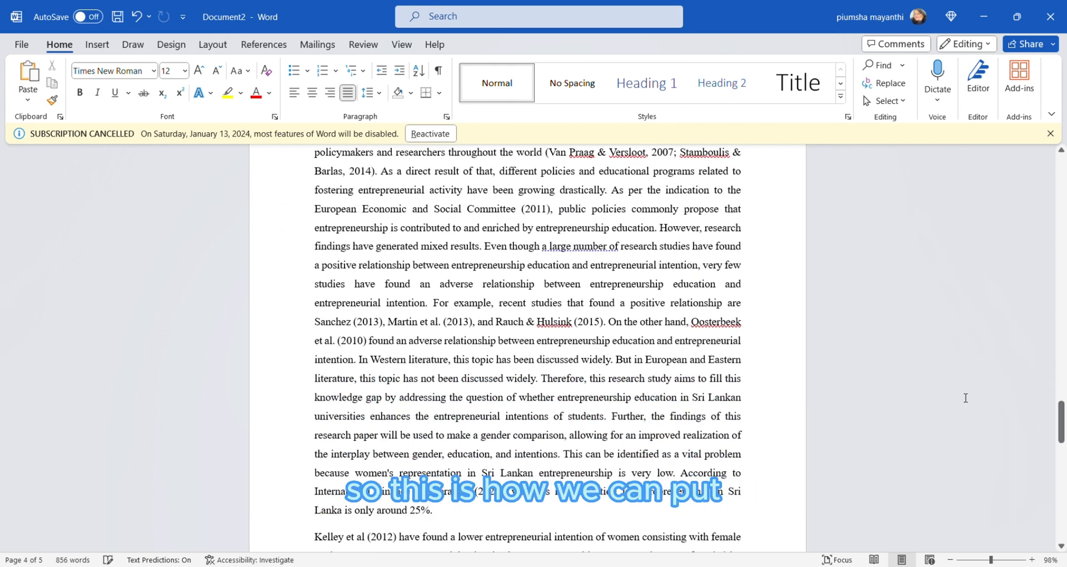